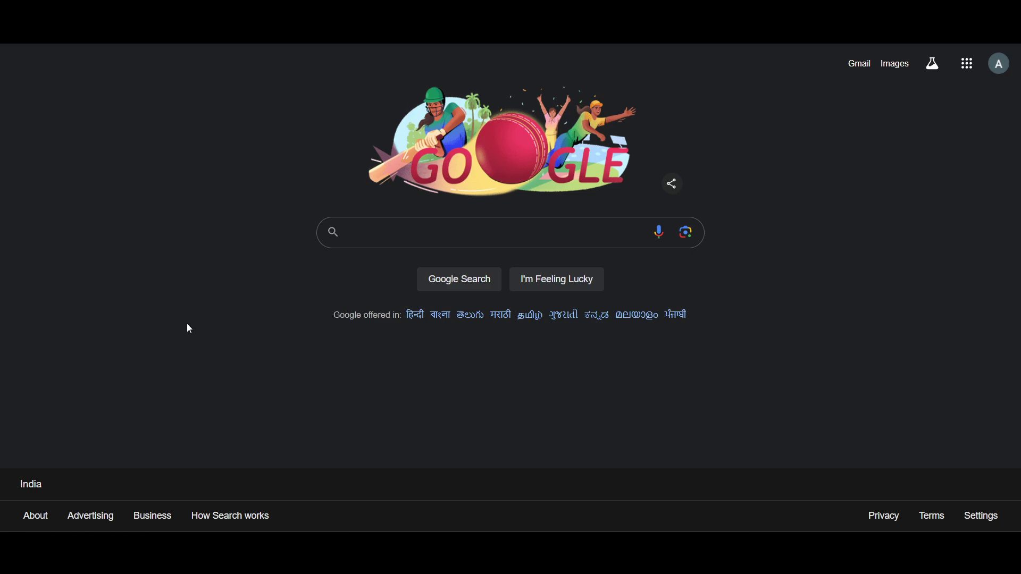
- Enter 'ps plus membership' in the Google search box using the suggested query
left_click(437, 232)
type("ps pl")
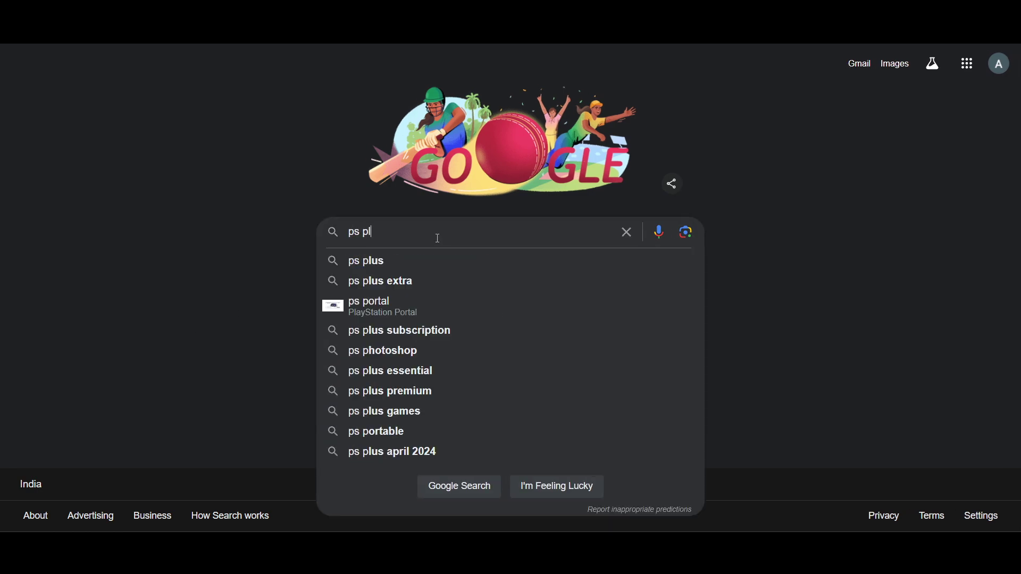
type("us memb3ershi")
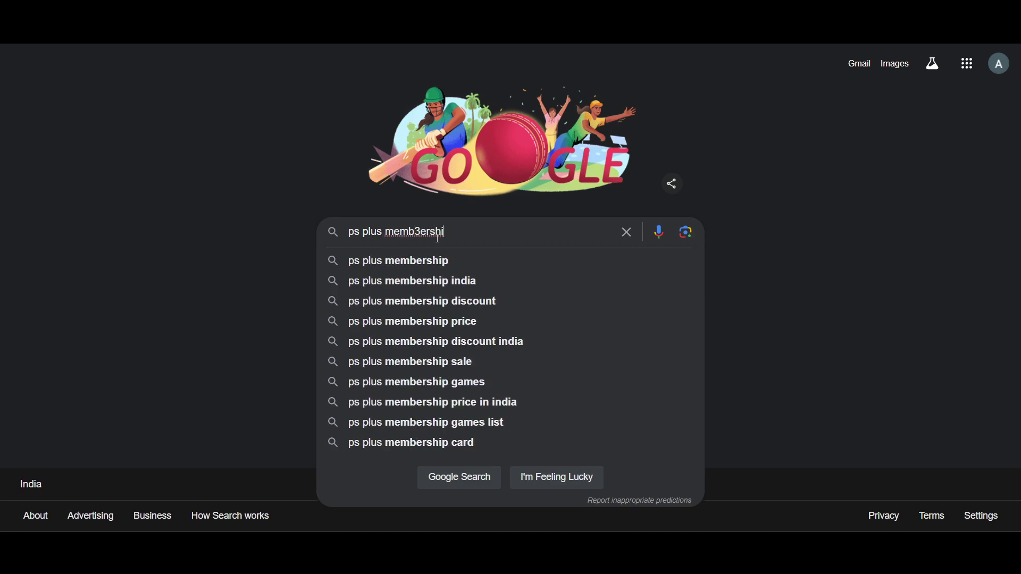
key("Down")
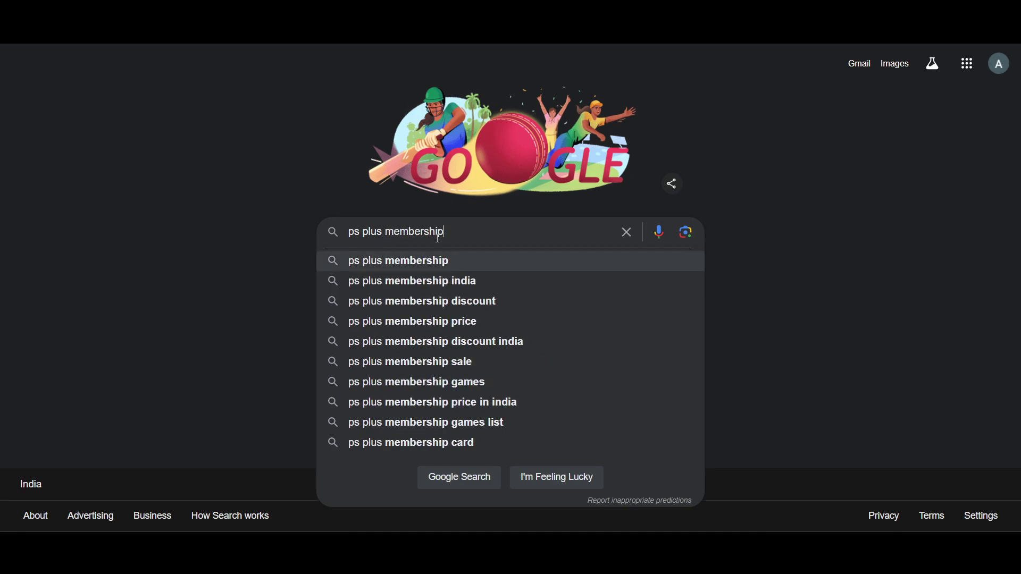
- Search 'ps plus membership', open the playstation.com PlayStation Plus result and jump to Join now
key("Return")
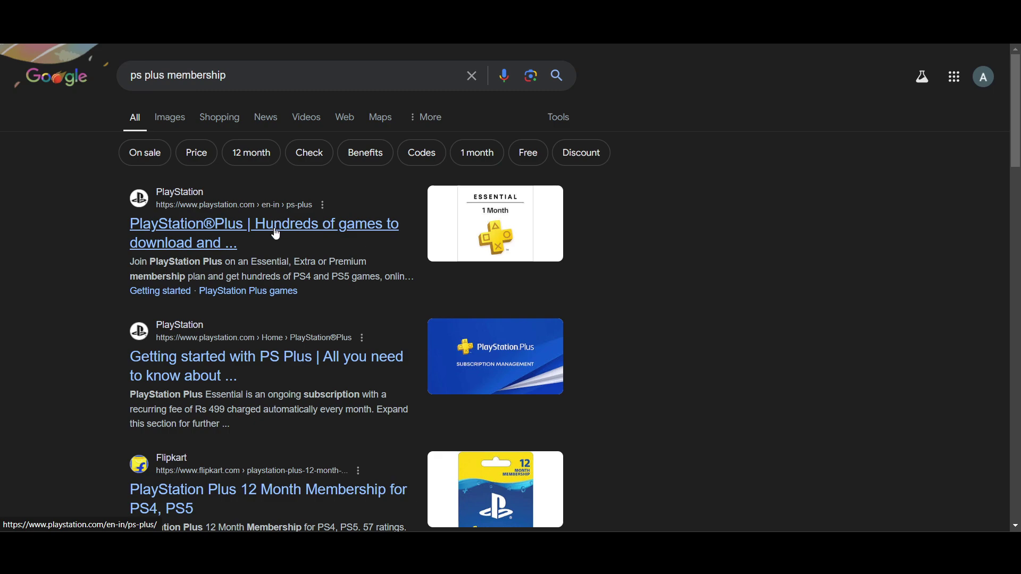
left_click(171, 243)
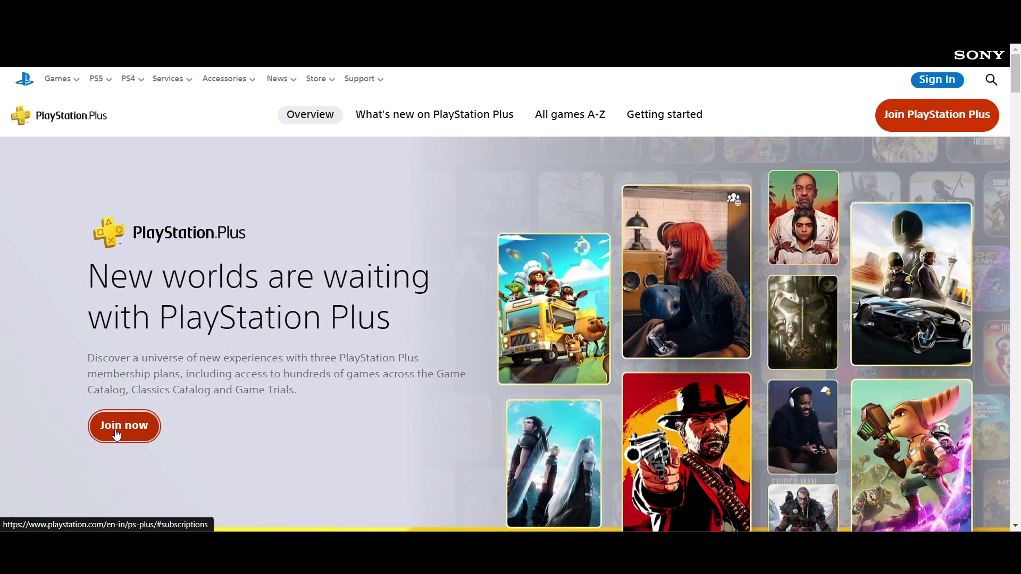
left_click(926, 120)
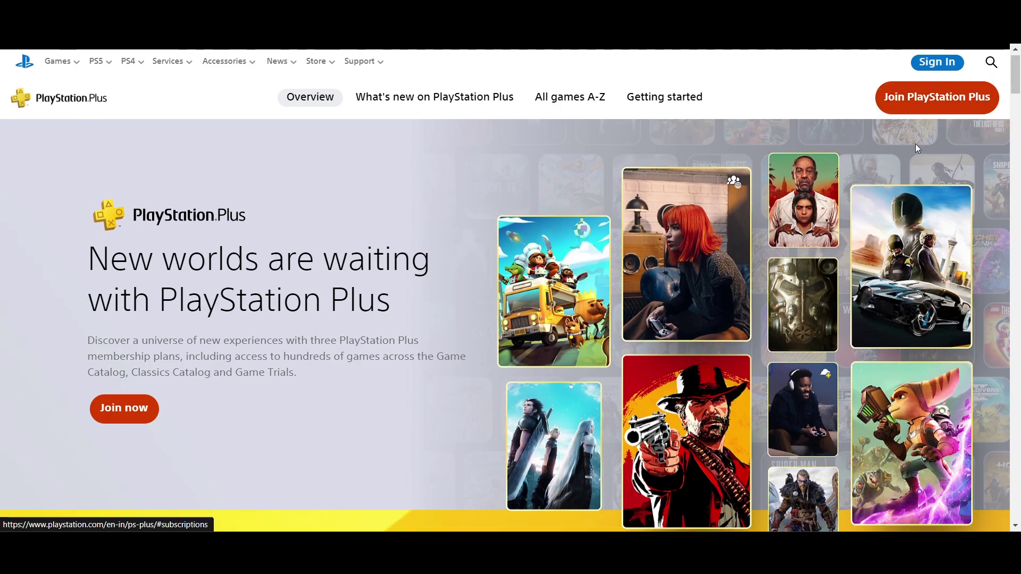
scroll(320, 351, "down", 2)
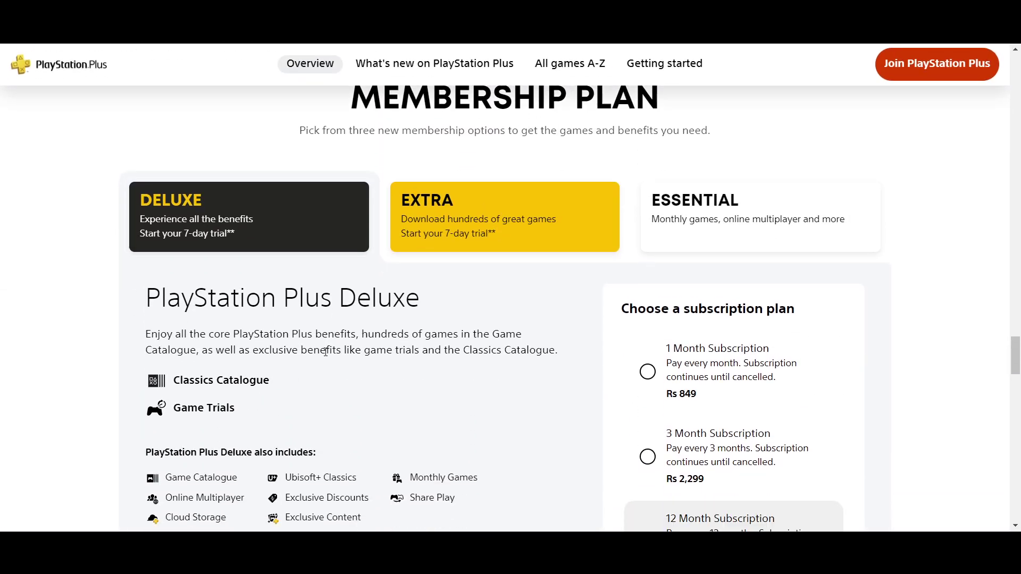
scroll(315, 350, "down", 1)
scroll(316, 351, "up", 1)
scroll(314, 351, "down", 1)
scroll(315, 351, "up", 1)
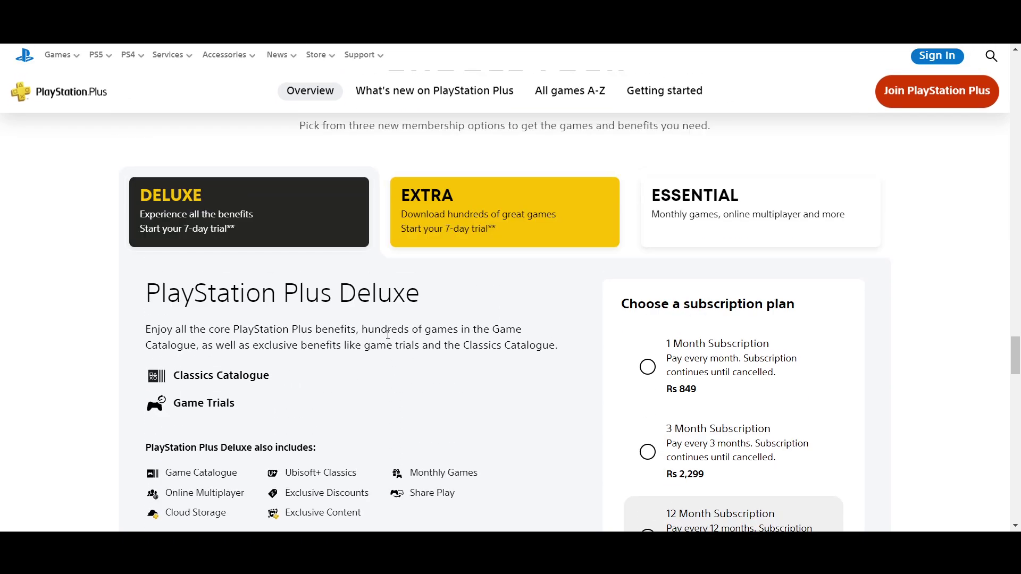
- Pick the Essential plan's 1 Month Subscription at Rs 499 and add it to the cart
left_click(747, 206)
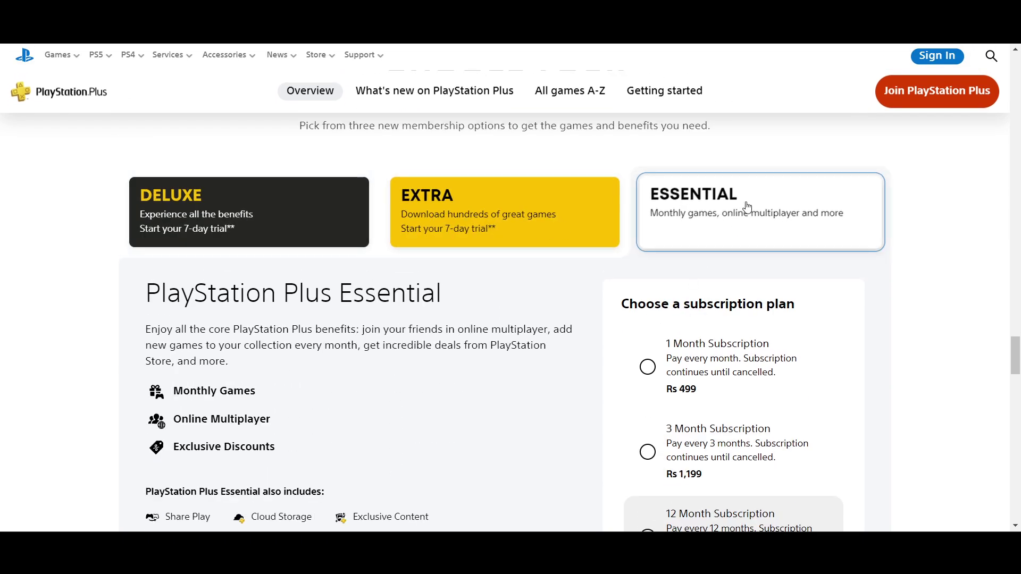
scroll(554, 346, "down", 1)
scroll(553, 347, "down", 1)
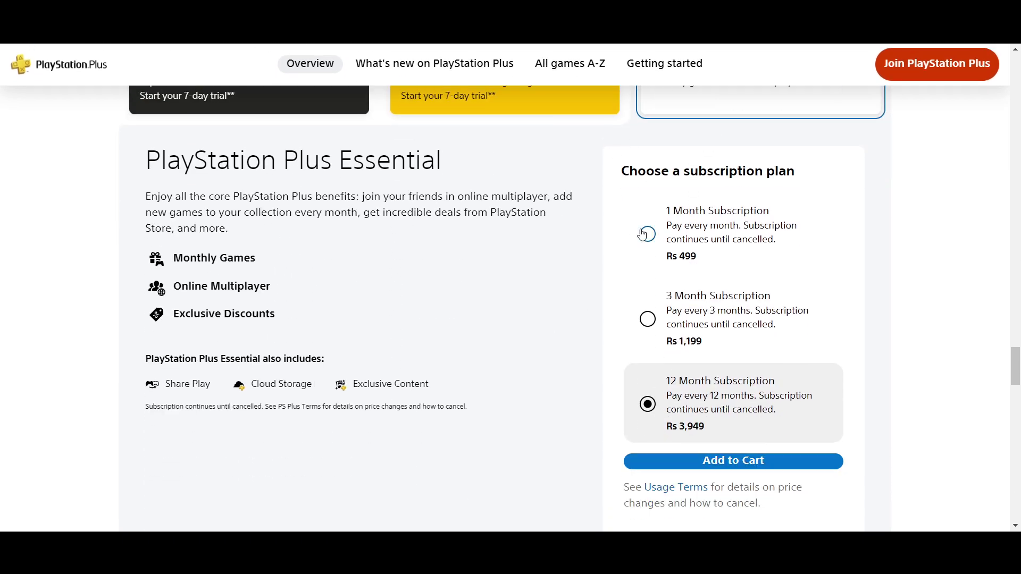
left_click(715, 437)
left_click(648, 234)
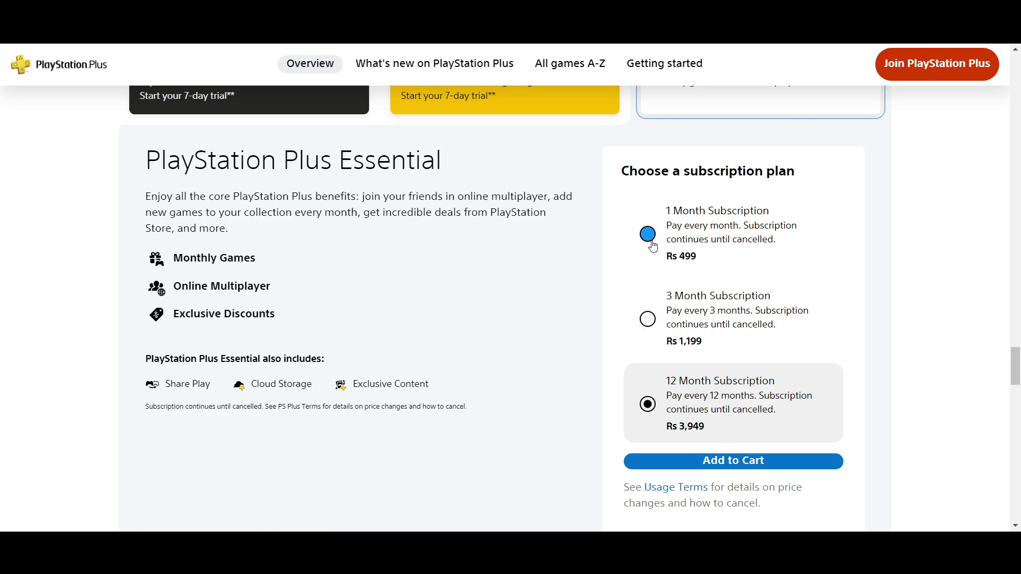
left_click(733, 460)
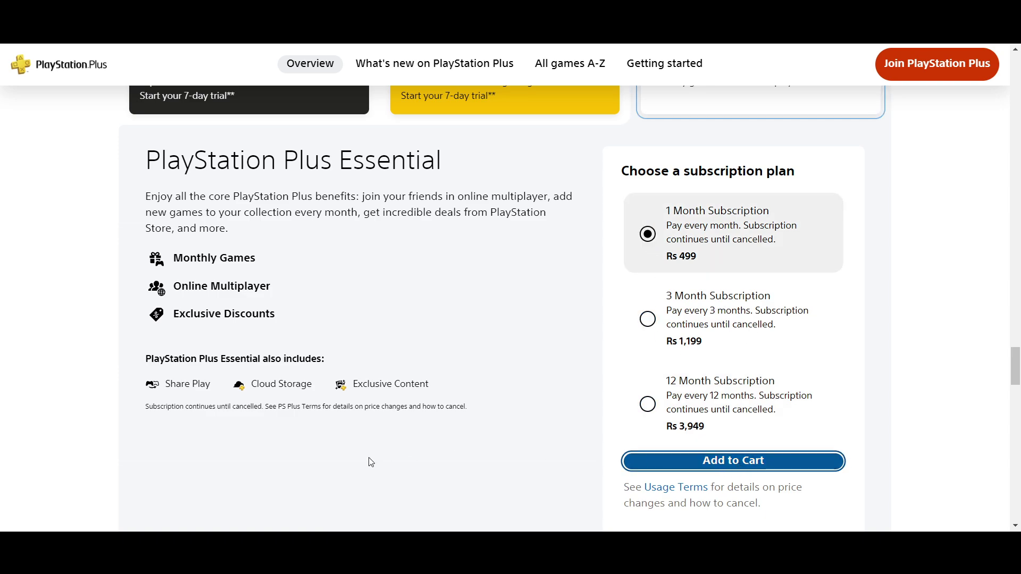